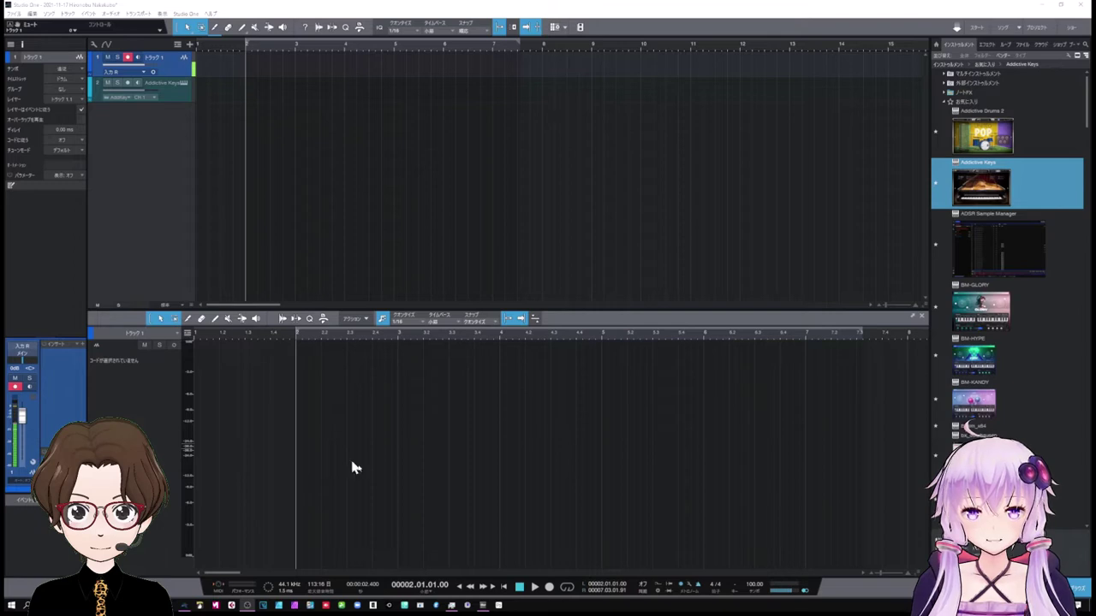
Step: Record the melody on the audio track from bar 2 to just past bar 7 and open the clip in an enlarged Melodyne editor
click(549, 588)
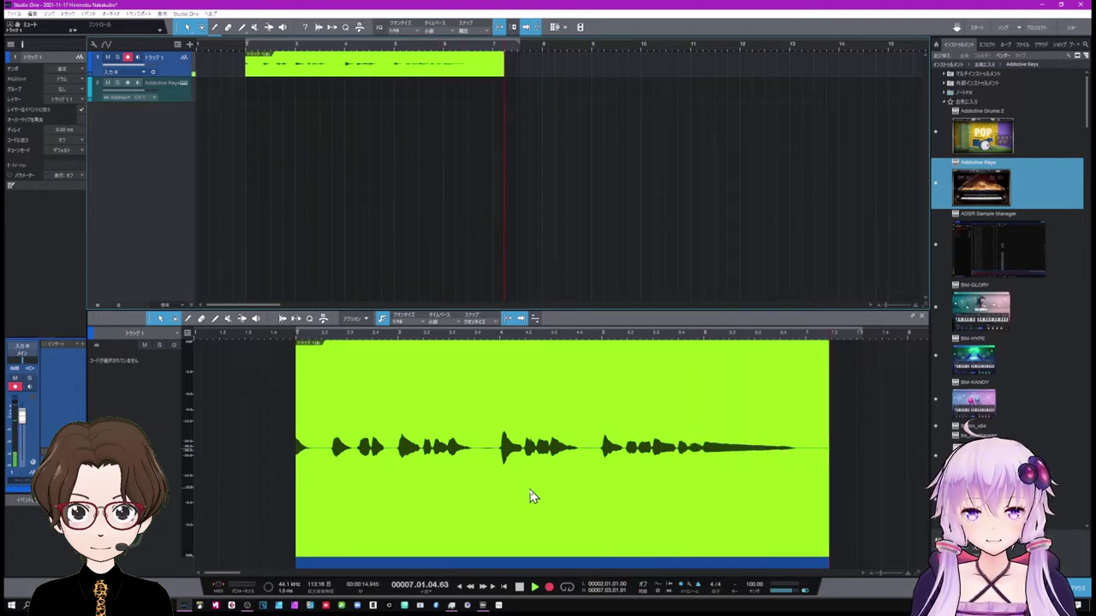
key(space)
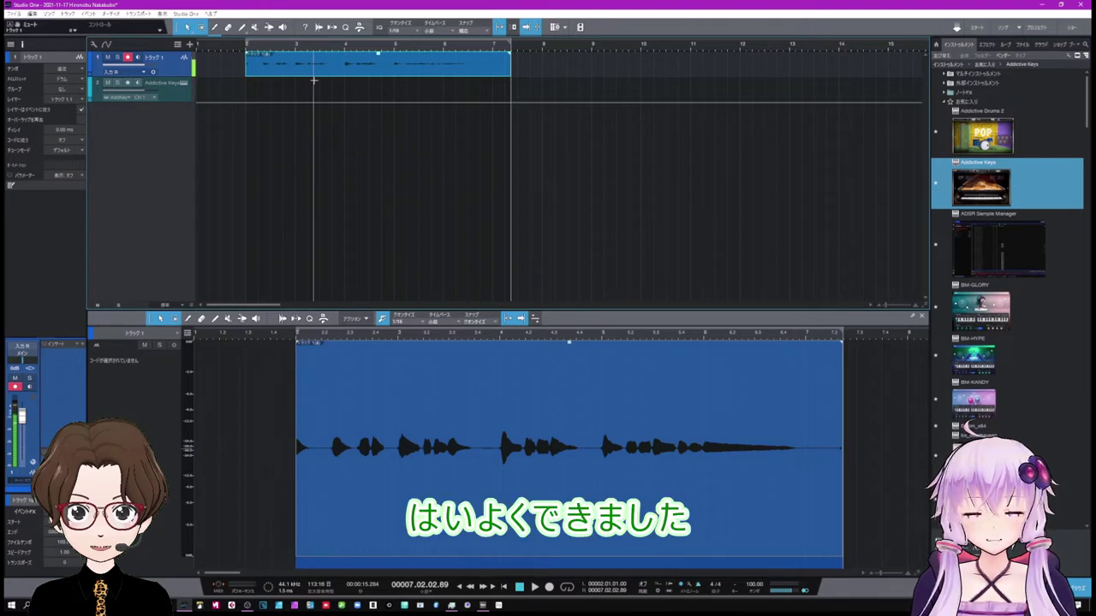
key(ctrl+m)
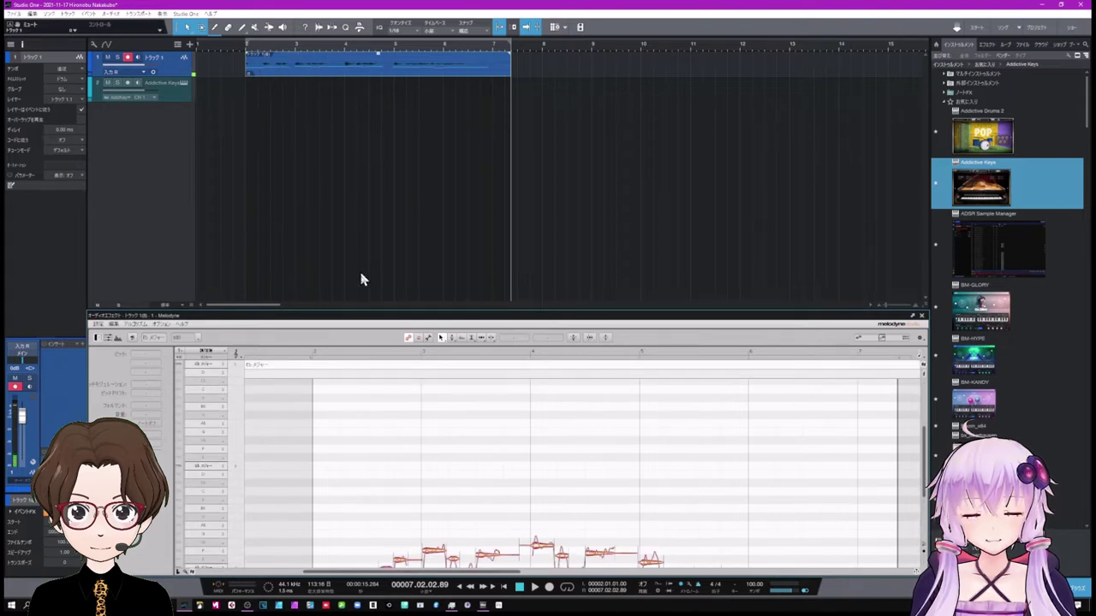
drag(373, 315, 376, 208)
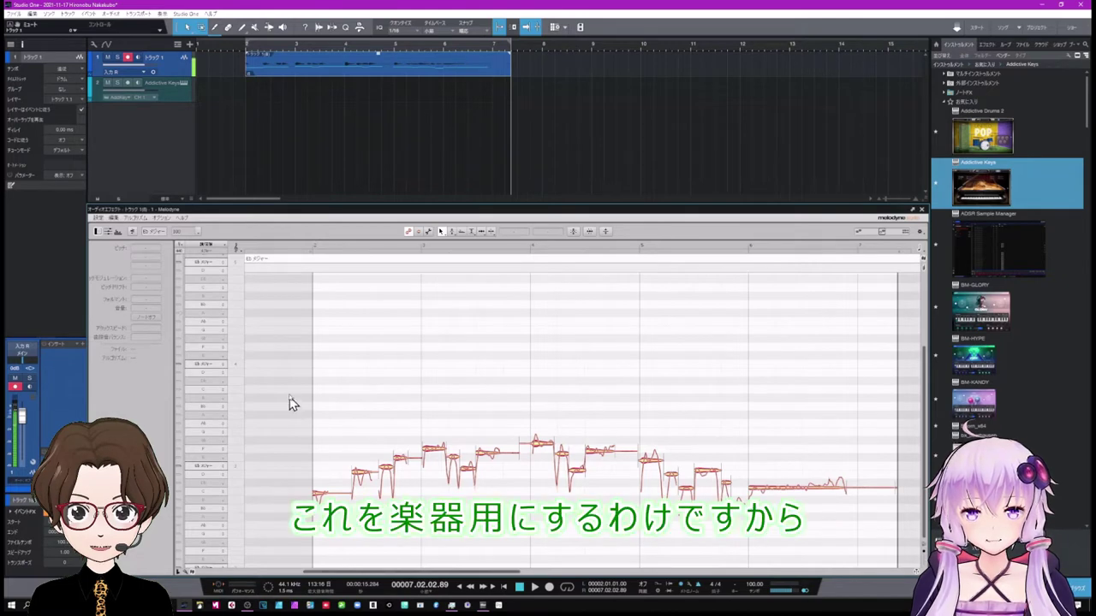
Step: Correct the pitch of all notes with the pitch macro, setting both pitch center and pitch drift to 100%
drag(288, 382, 869, 538)
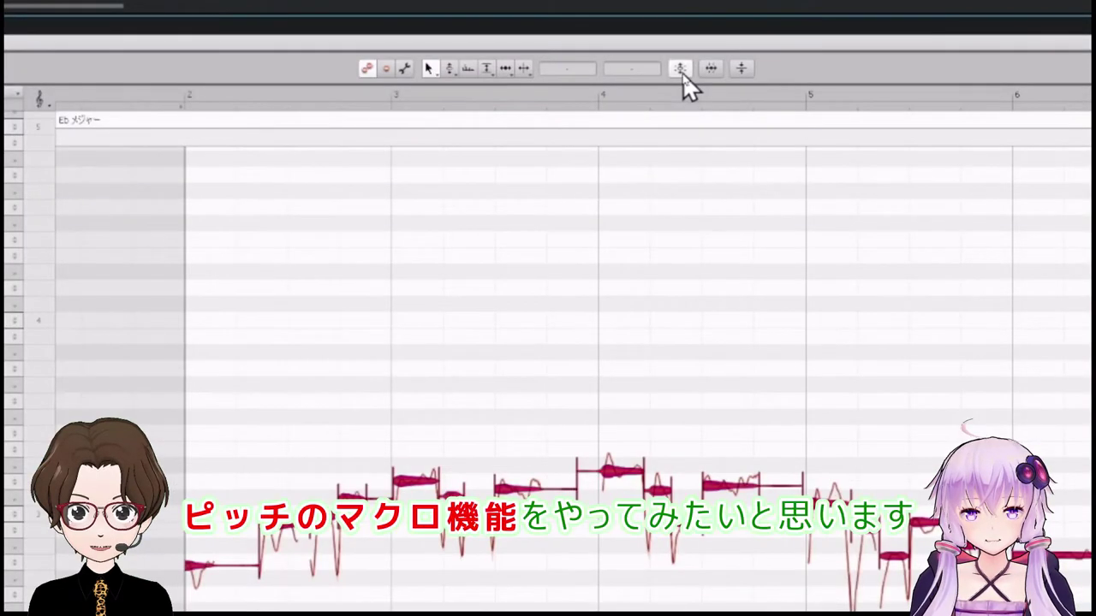
click(679, 69)
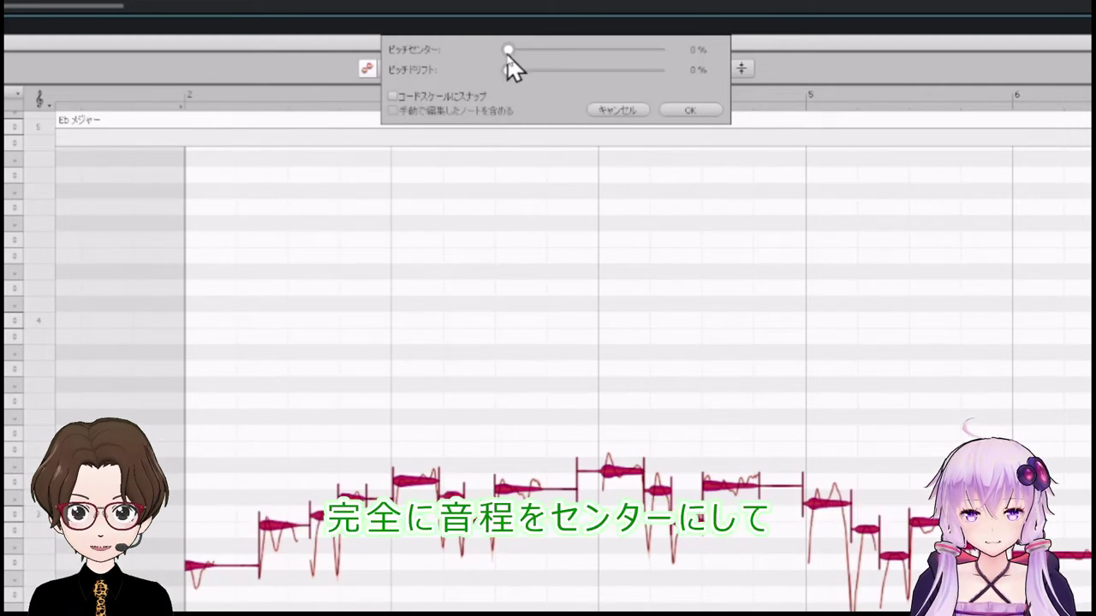
drag(509, 51, 705, 44)
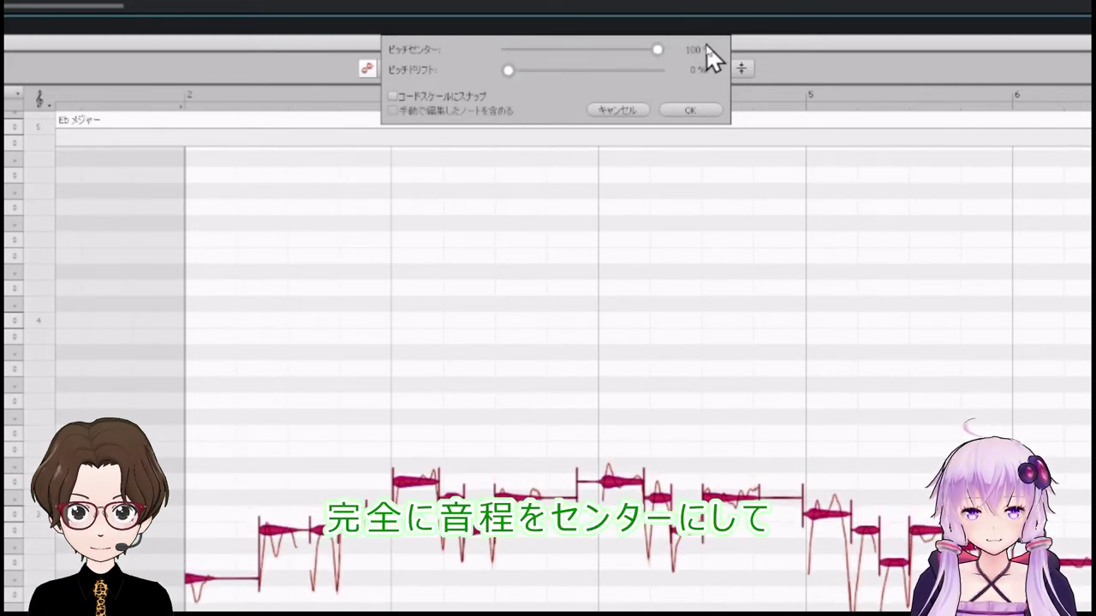
drag(510, 73, 669, 76)
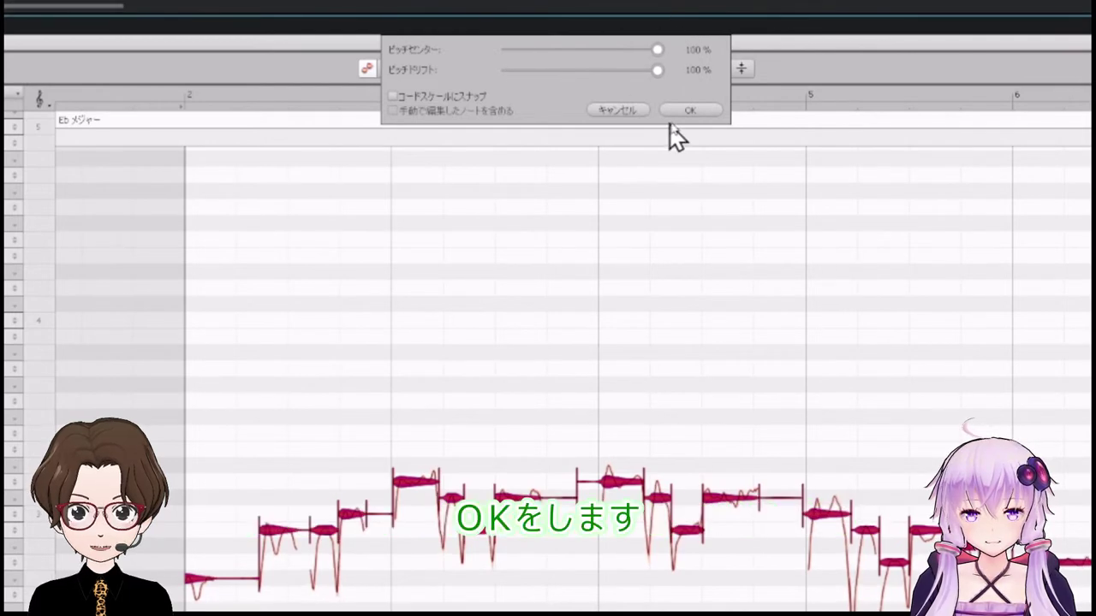
click(692, 111)
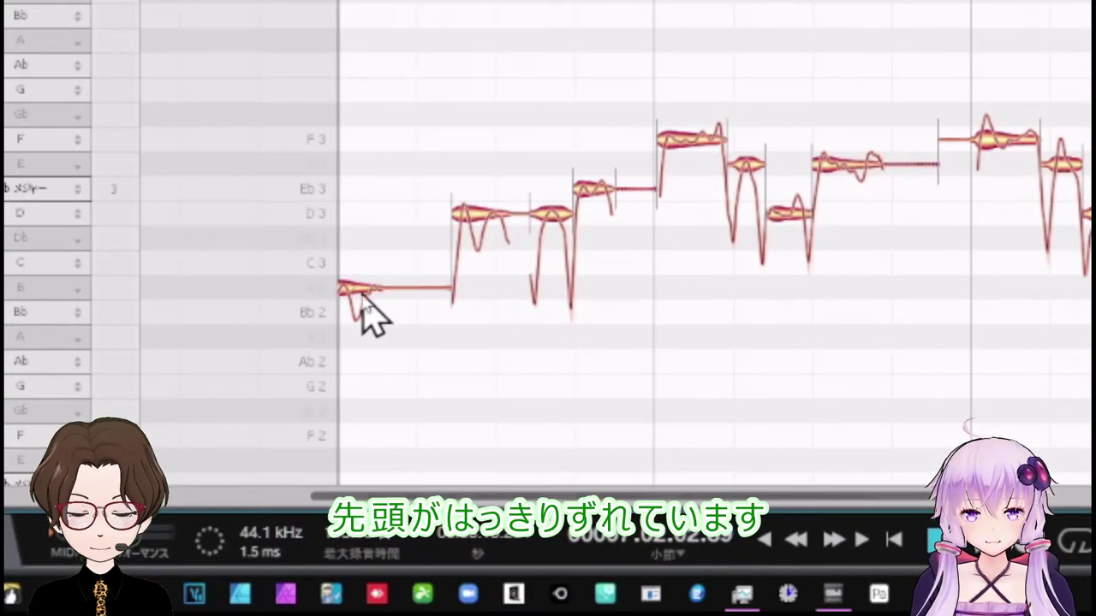
Step: Change the Melodyne scale to C major
click(219, 30)
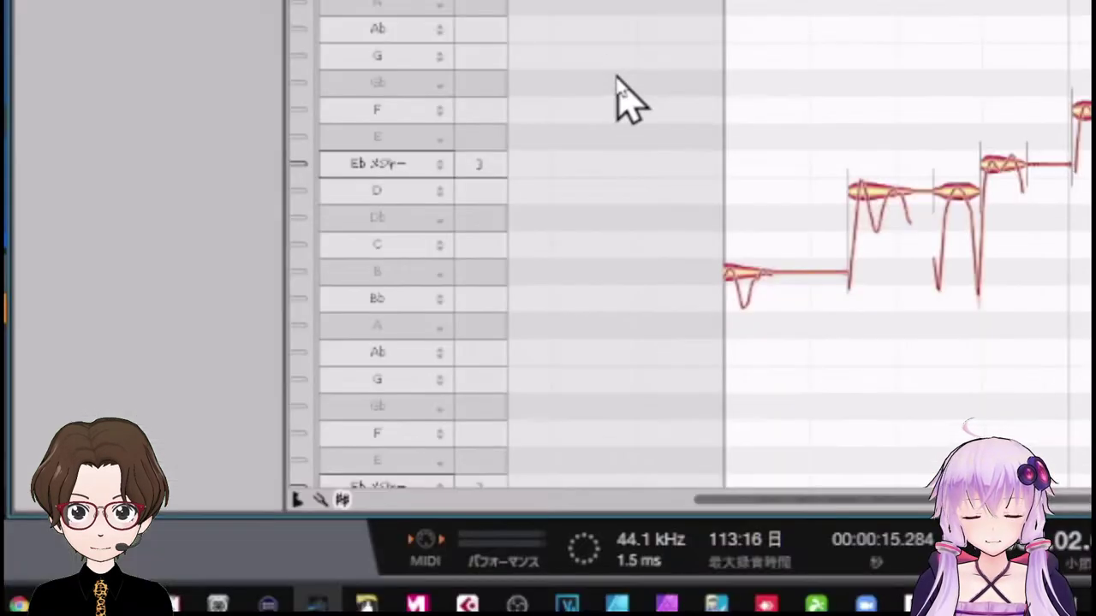
right_click(435, 270)
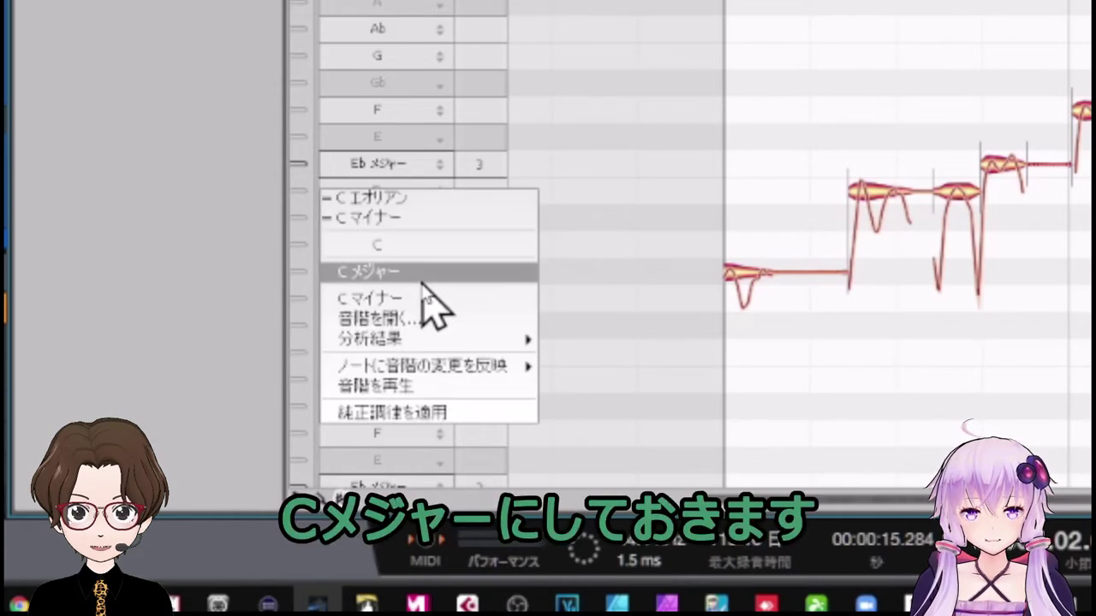
click(422, 279)
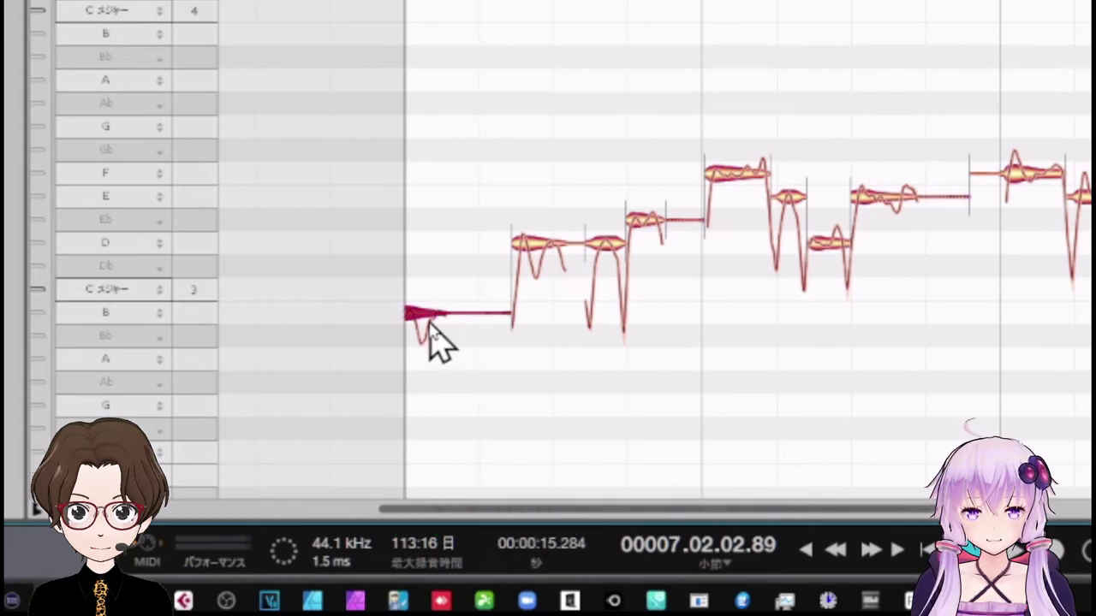
Step: Raise the first note to C3 and the fourth note together with its tail to E3
drag(436, 308, 440, 296)
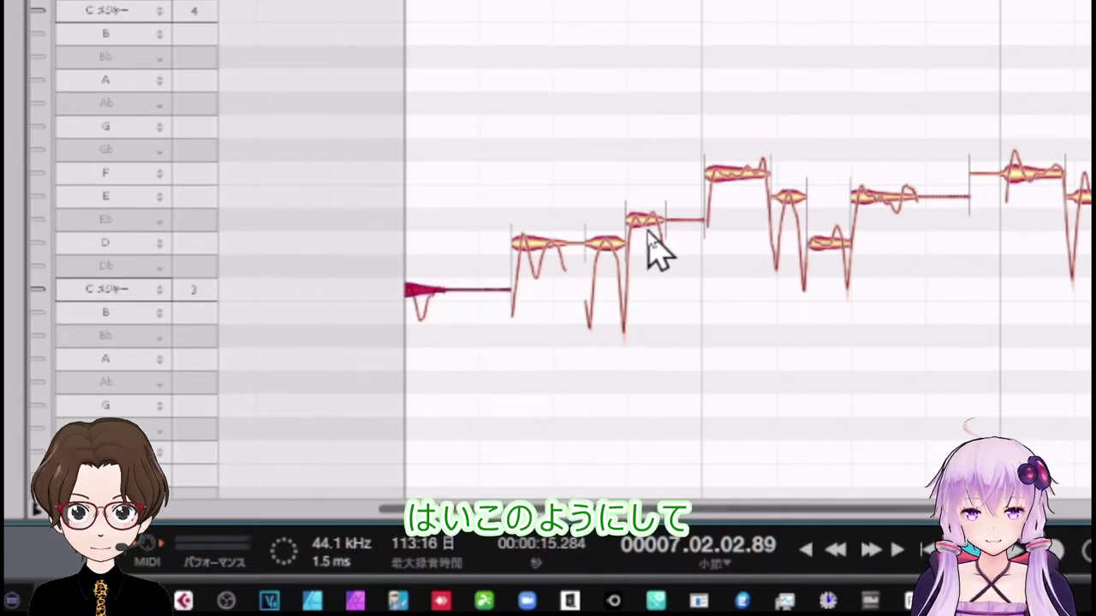
mouse_move(656, 237)
mouse_down()
mouse_move(656, 196)
mouse_move(666, 232)
mouse_up()
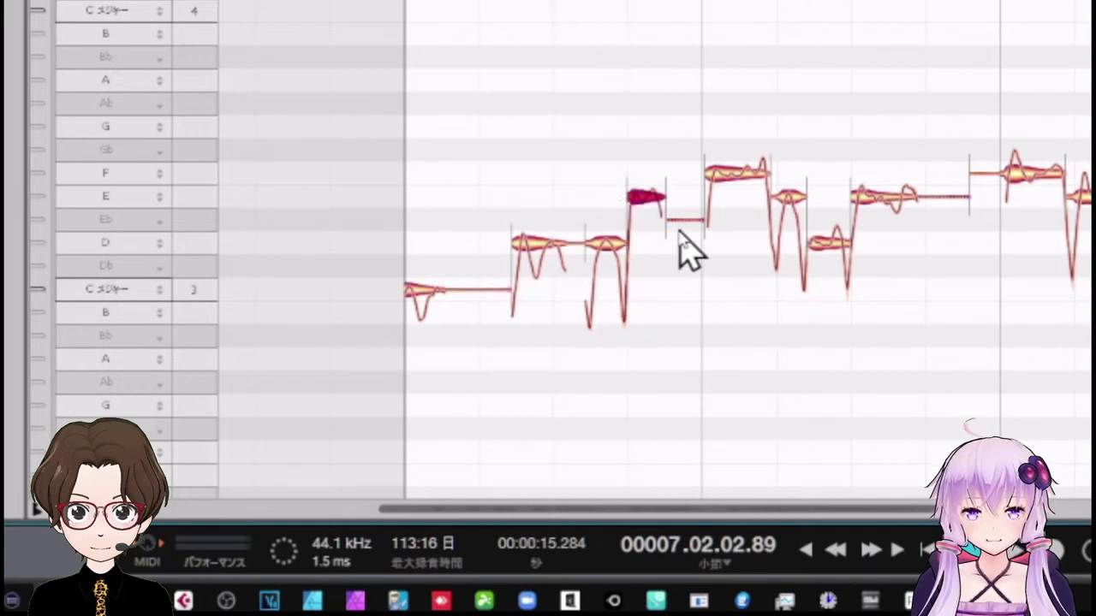
click(688, 245)
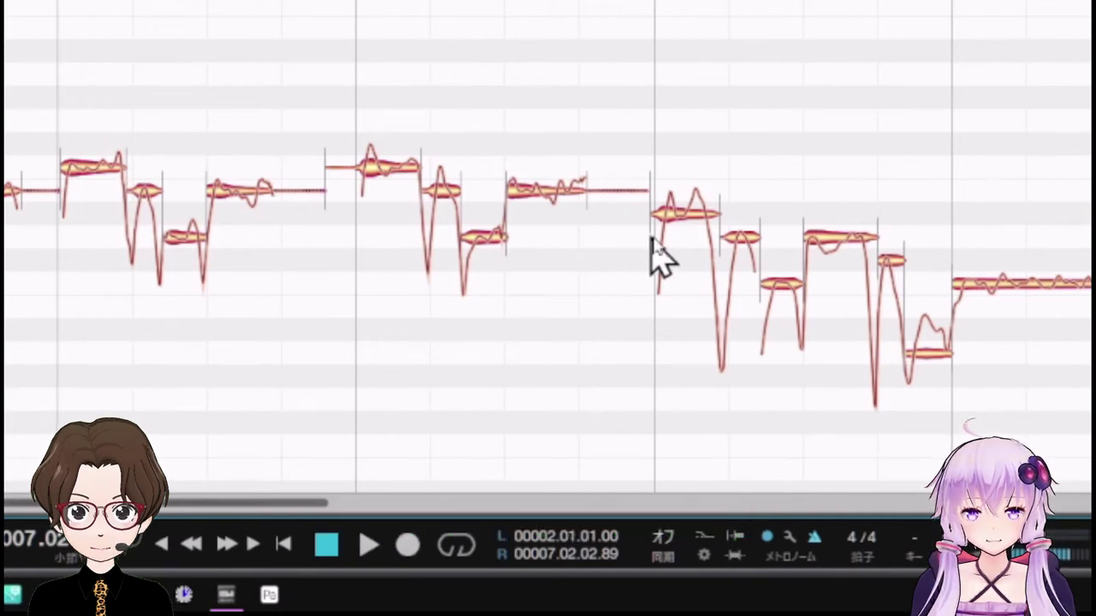
Step: Raise the note at bar 5 to E3 and the A2 note to B2, and lower the short note before it to C3
drag(687, 221, 660, 216)
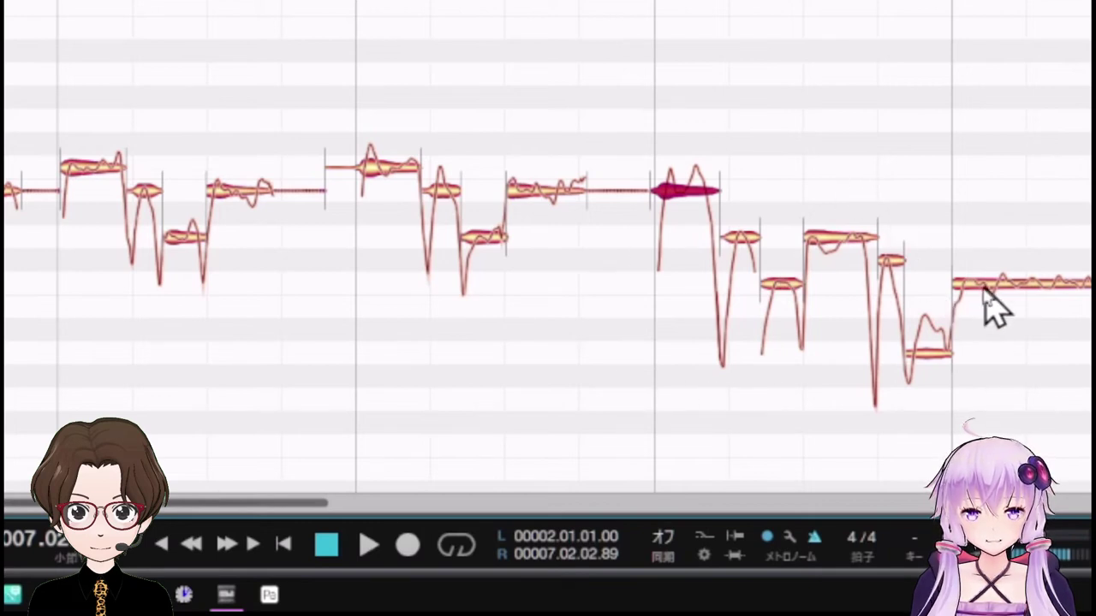
click(931, 353)
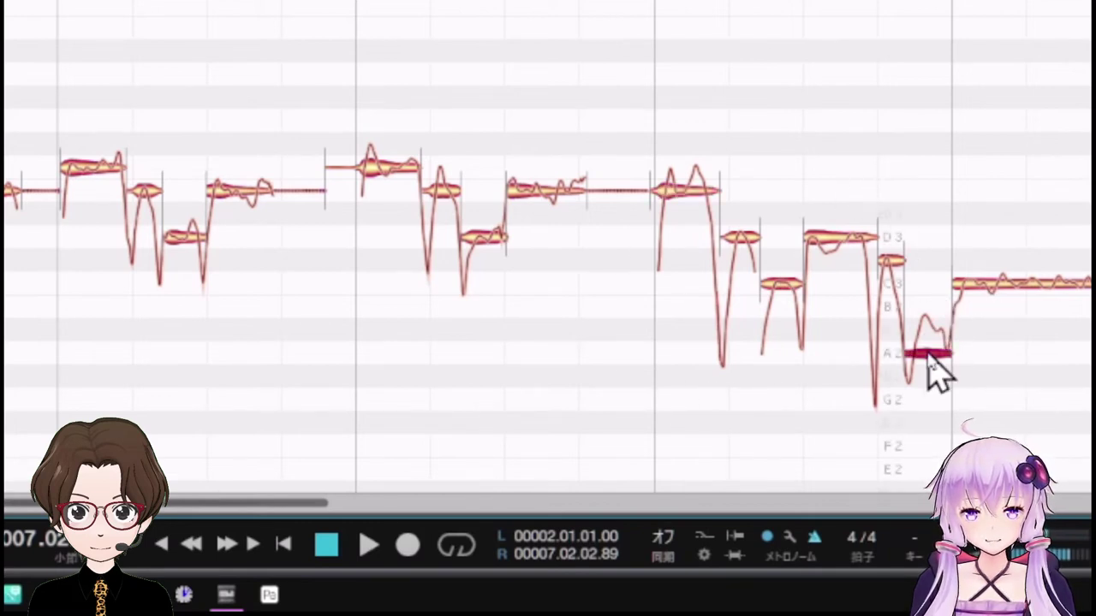
drag(932, 332, 933, 325)
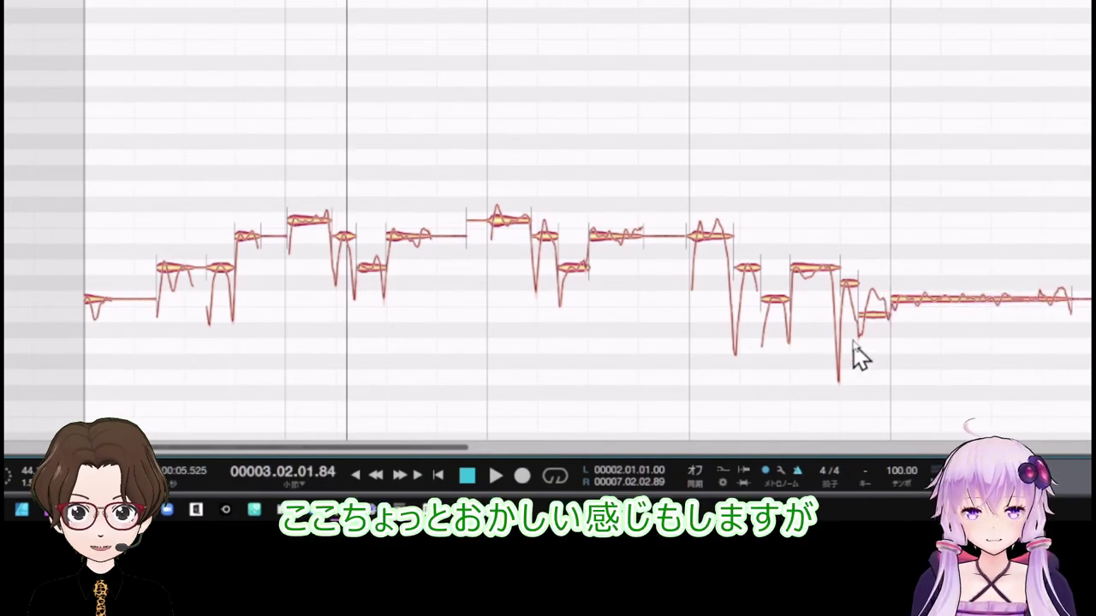
drag(848, 286, 848, 302)
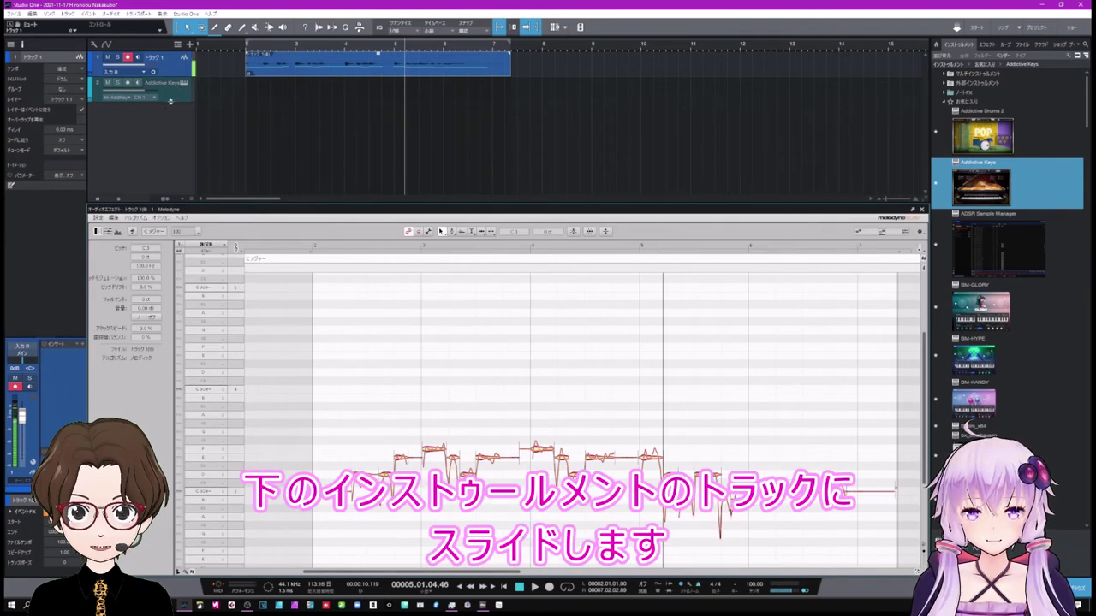
Step: Convert the corrected audio clip to MIDI notes by placing it on the Addictive Keys instrument track at bar 2
drag(289, 73, 304, 68)
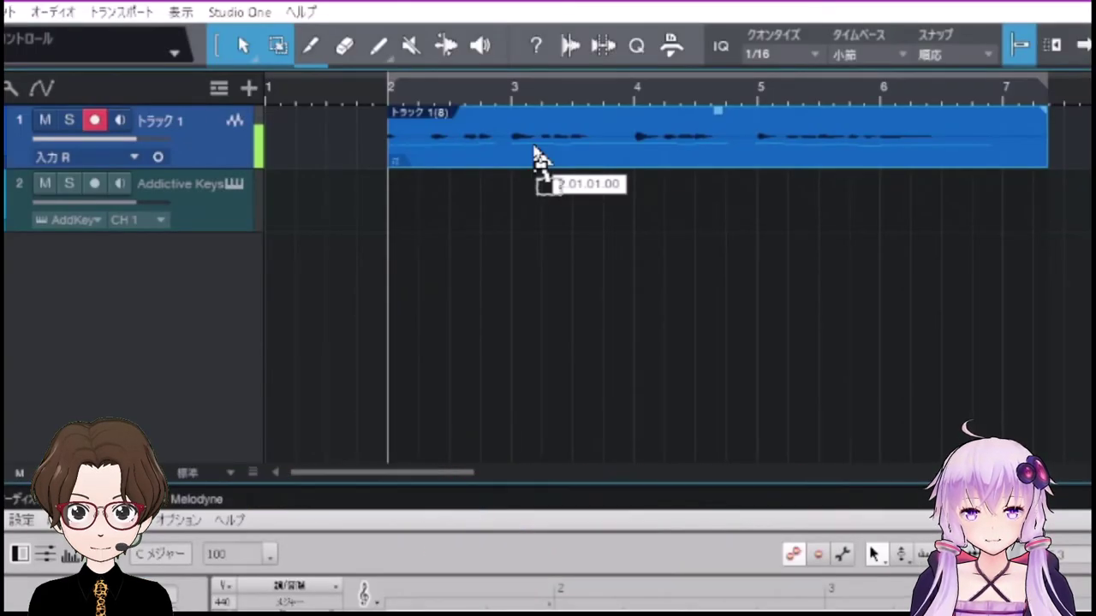
drag(534, 150, 532, 187)
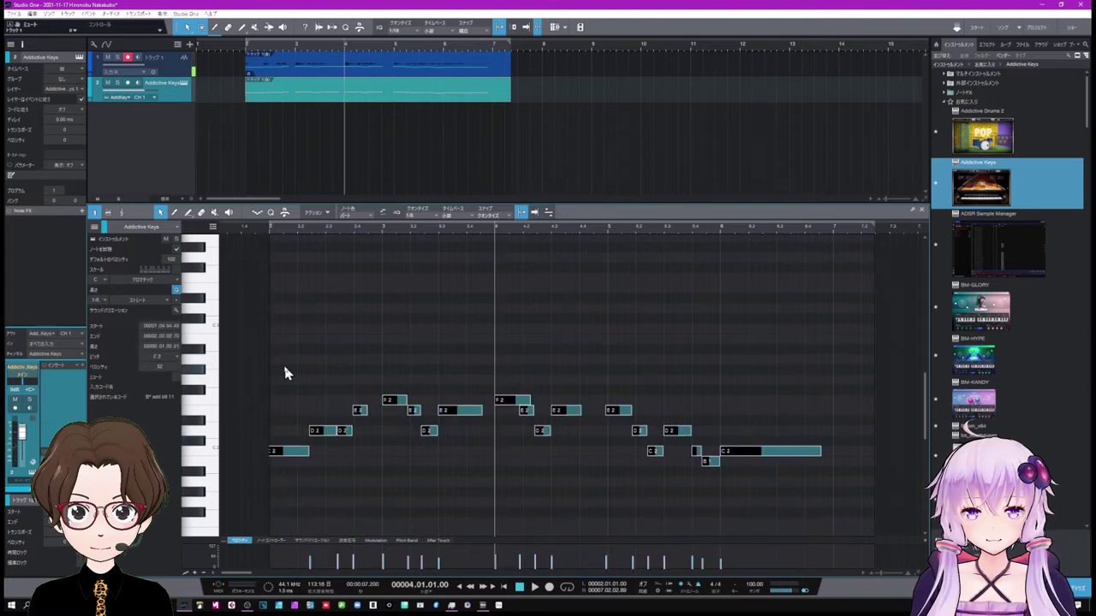
Step: Quantize all converted notes to the 1/8 grid and play back the result
key(q)
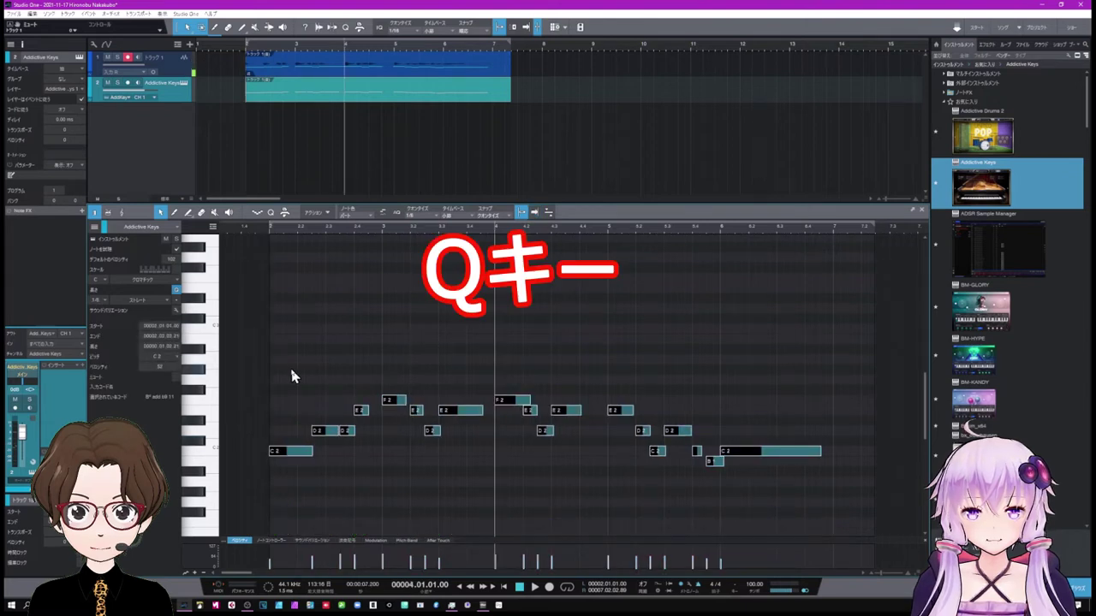
click(446, 474)
click(446, 484)
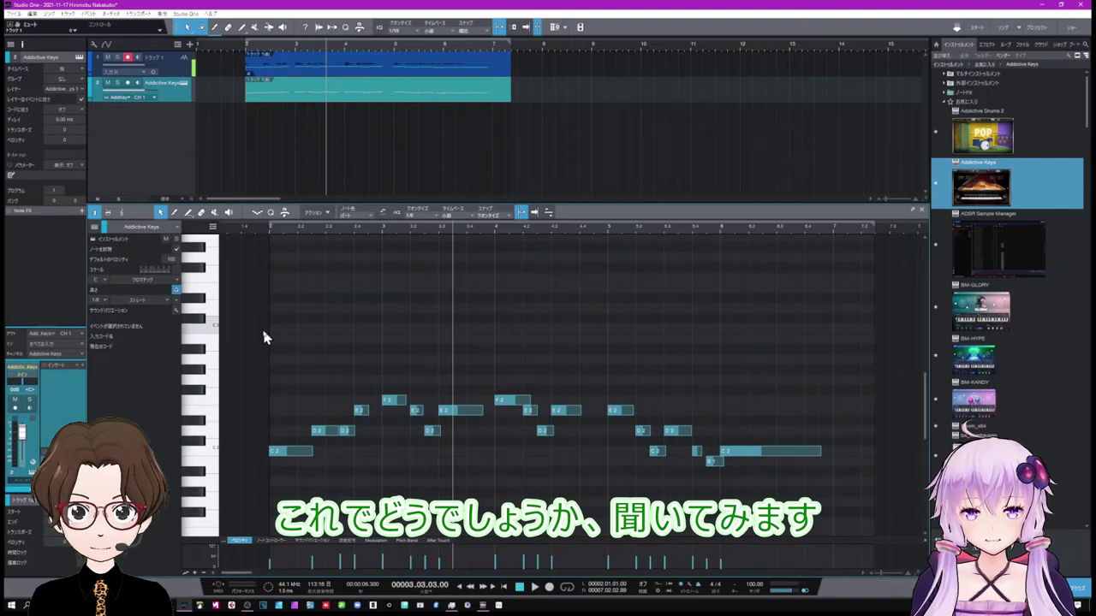
click(231, 82)
key(space)
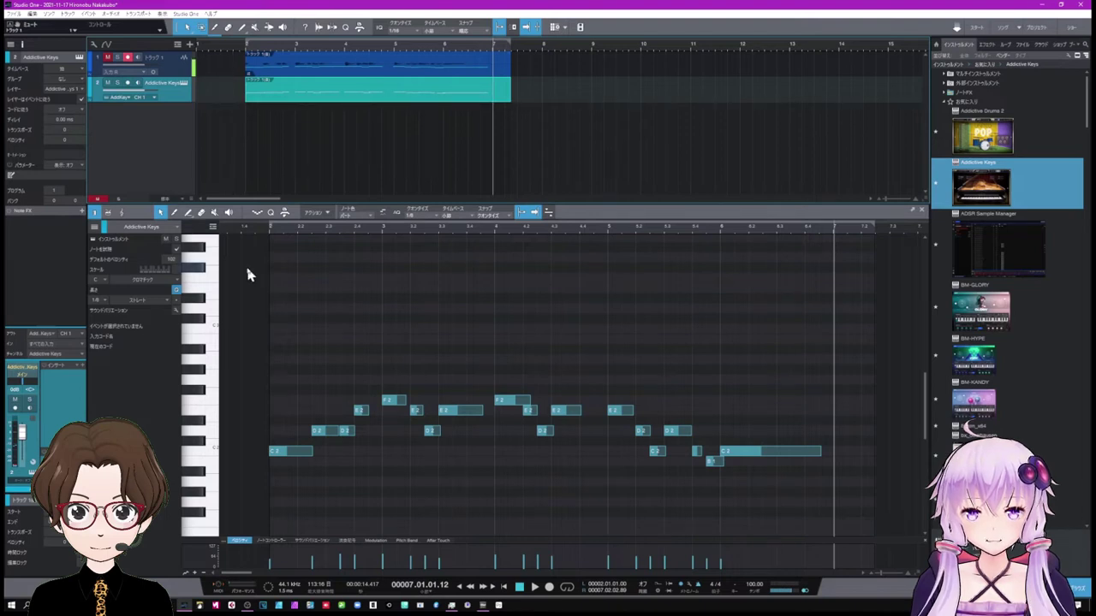
Step: Adjust the length of all the notes with the legato plus overlap correction option, keeping the overlap at 0.00.00
drag(254, 313, 845, 501)
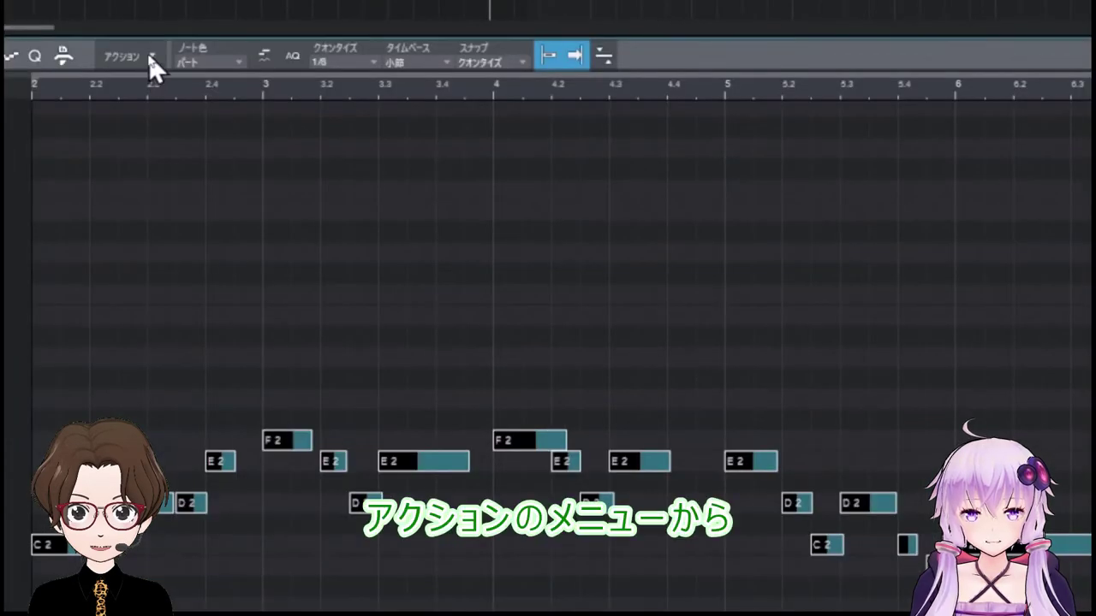
click(149, 57)
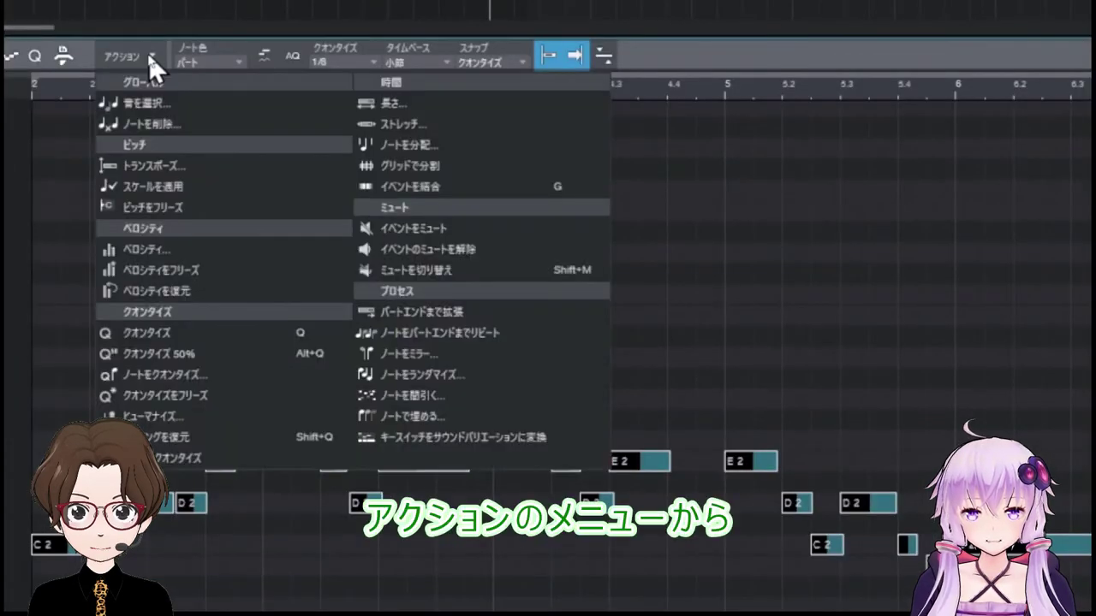
click(394, 101)
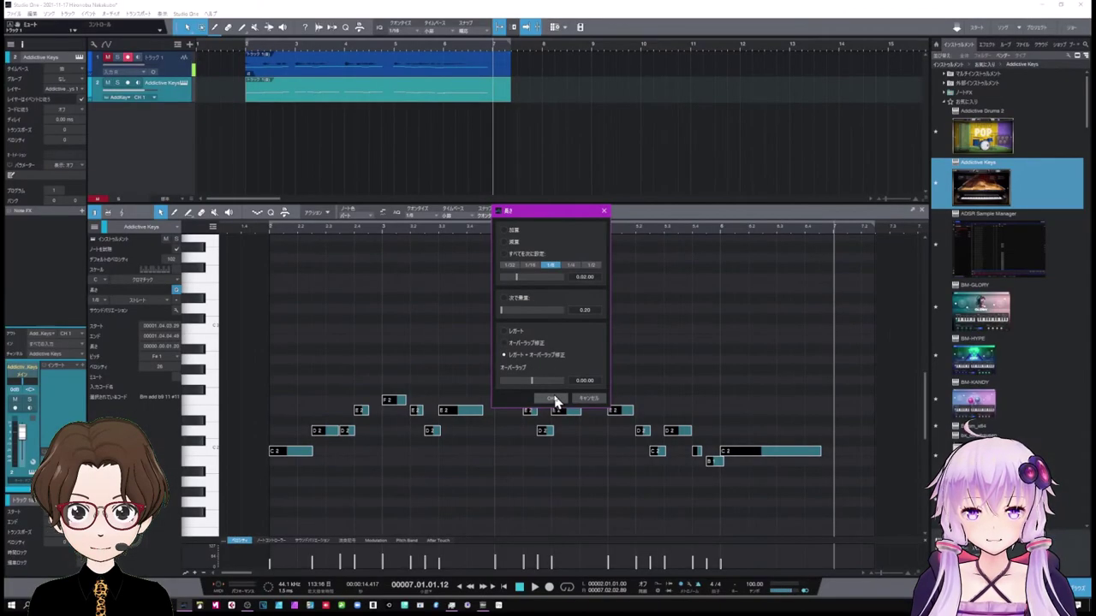
click(553, 398)
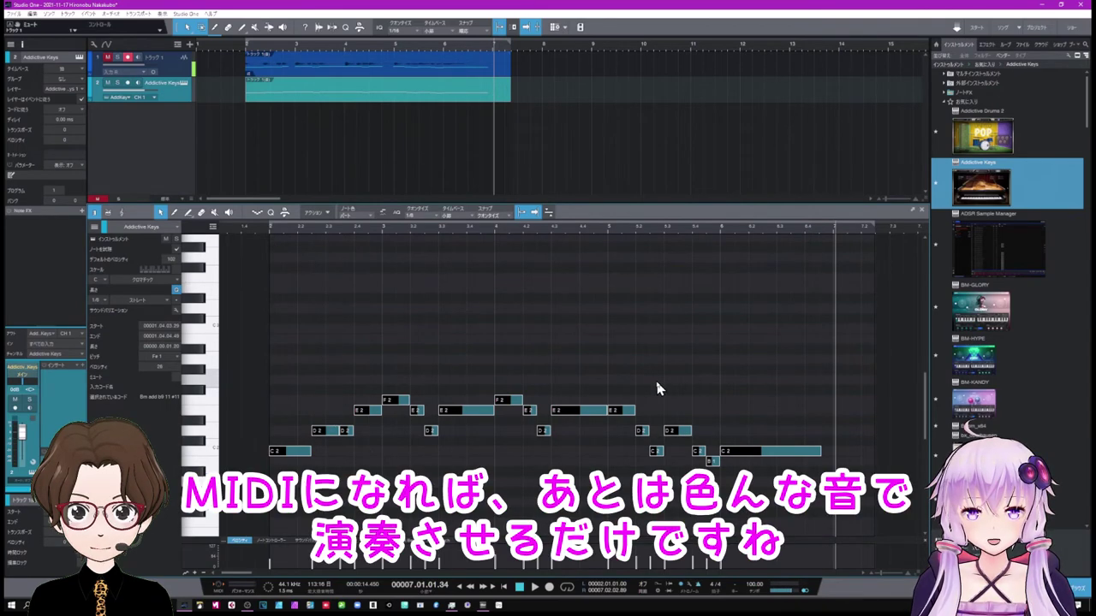
Step: Browse the favourite instruments for another sound to play the melody
scroll(976, 349, down, 3)
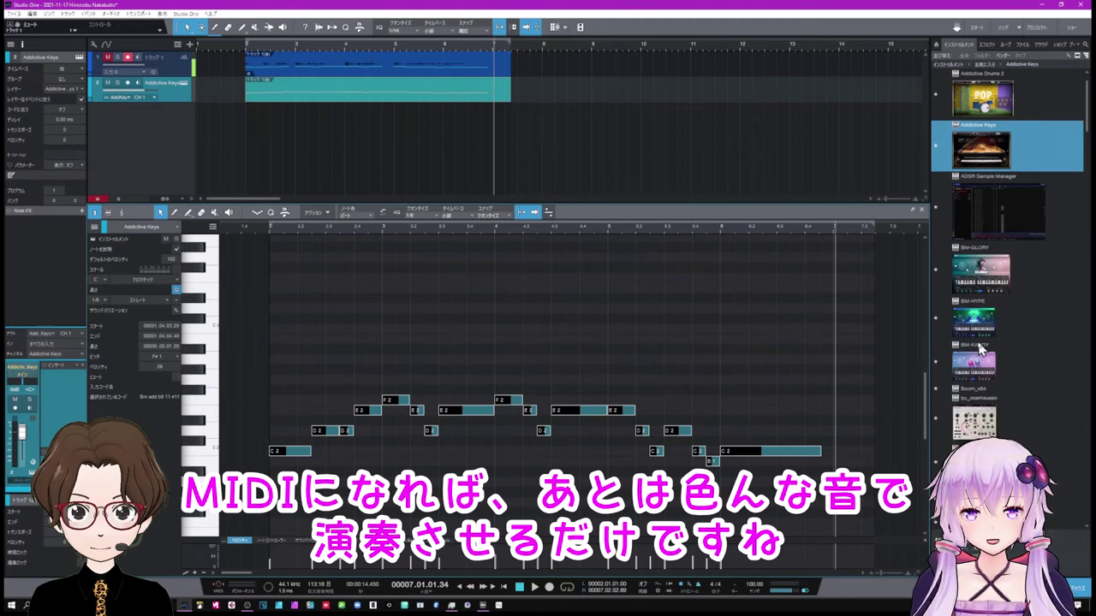